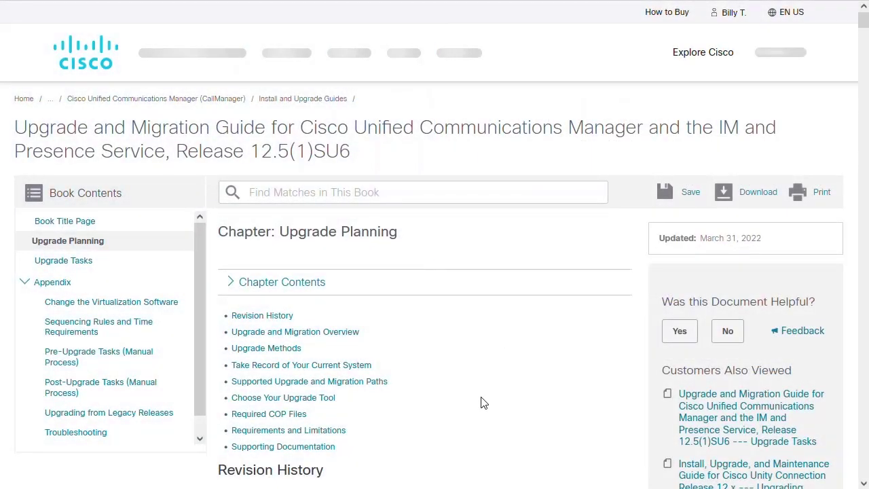
- Read the Upgrade and Migration Overview section of the 12.5(1)SU6 guide
{"action": "left_click", "coordinate": [339, 333]}
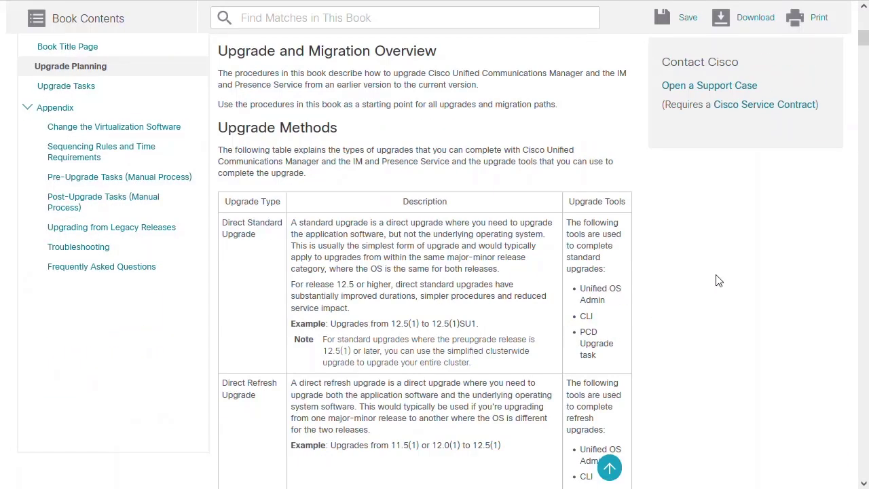
{"action": "scroll", "coordinate": [694, 310], "scroll_direction": "down", "scroll_amount": 2}
{"action": "scroll", "coordinate": [694, 311], "scroll_direction": "down", "scroll_amount": 3}
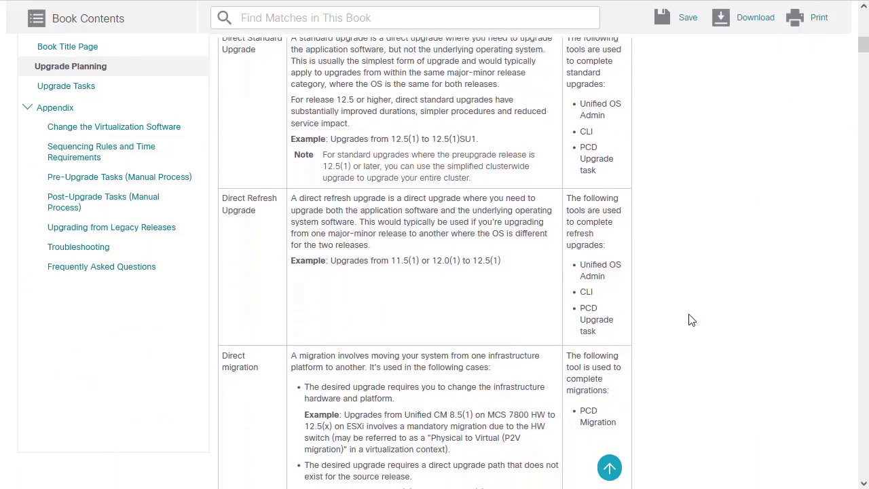
{"action": "scroll", "coordinate": [690, 321], "scroll_direction": "up", "scroll_amount": 5}
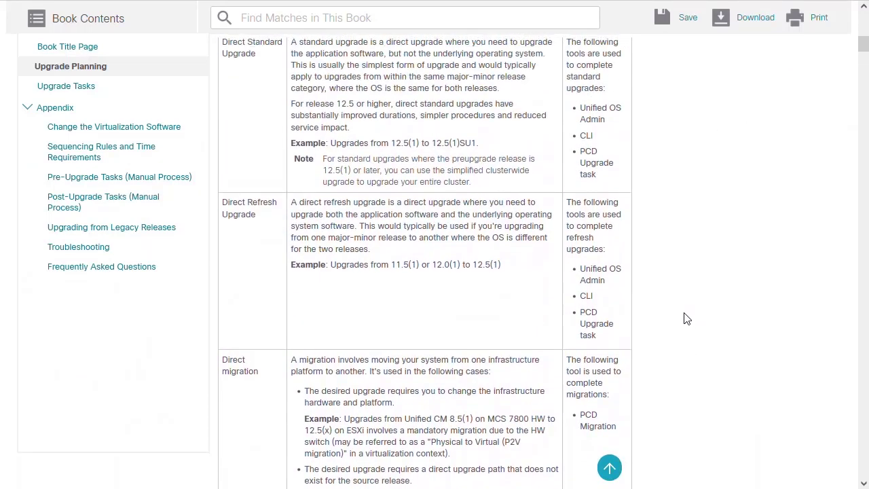
{"action": "scroll", "coordinate": [683, 312], "scroll_direction": "up", "scroll_amount": 6}
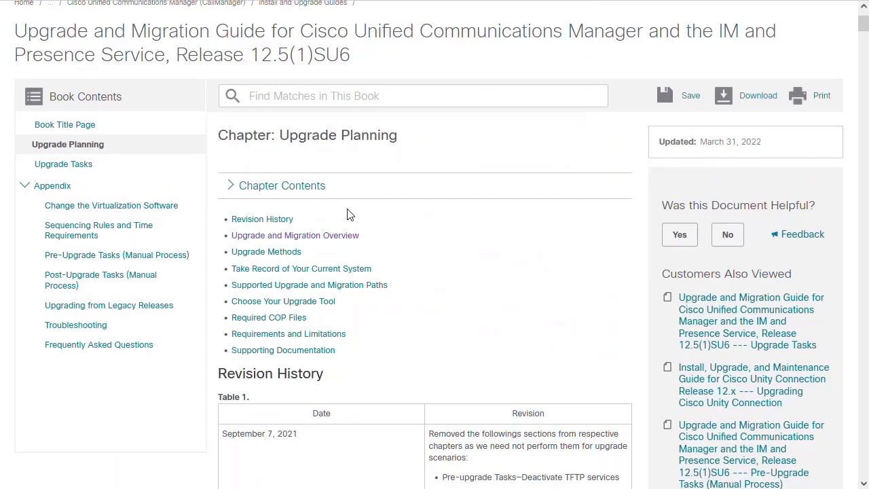
- Review the Supported Upgrade and Migration Paths tables, then return to the Upgrade Methods table
{"action": "left_click", "coordinate": [295, 285]}
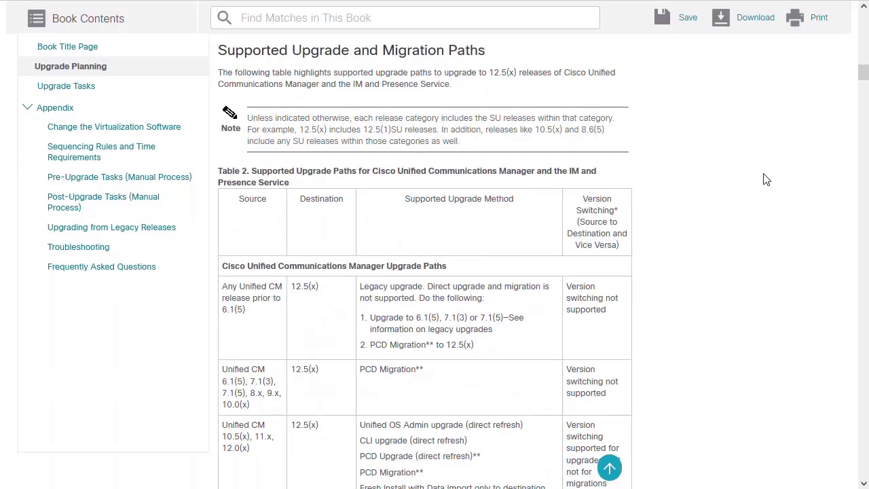
{"action": "scroll", "coordinate": [774, 224], "scroll_direction": "down", "scroll_amount": 3}
{"action": "scroll", "coordinate": [774, 228], "scroll_direction": "down", "scroll_amount": 5}
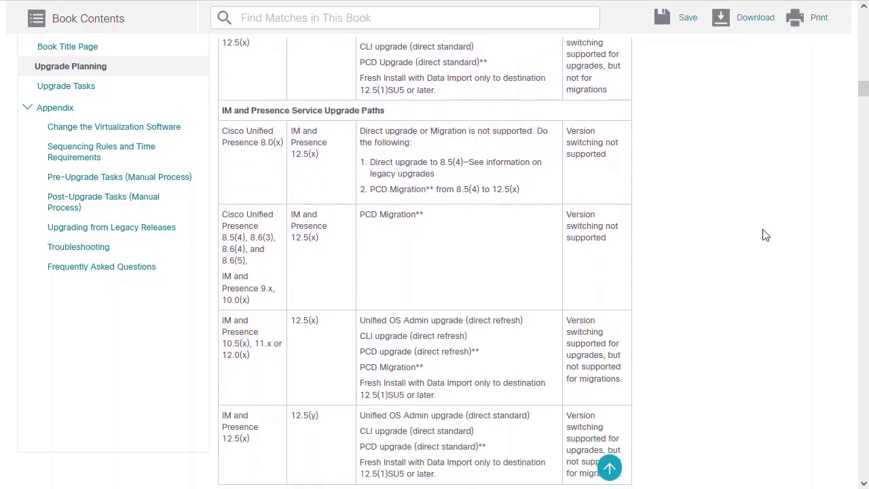
{"action": "scroll", "coordinate": [766, 234], "scroll_direction": "down", "scroll_amount": 1}
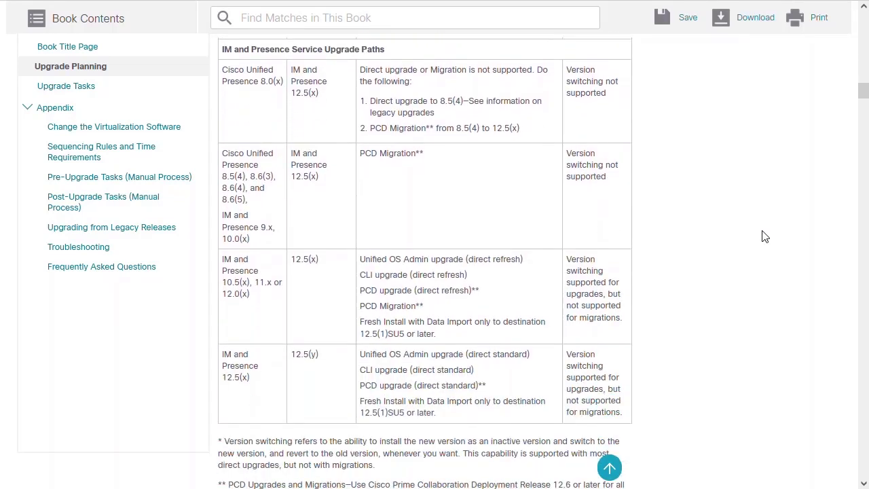
{"action": "scroll", "coordinate": [766, 236], "scroll_direction": "up", "scroll_amount": 8}
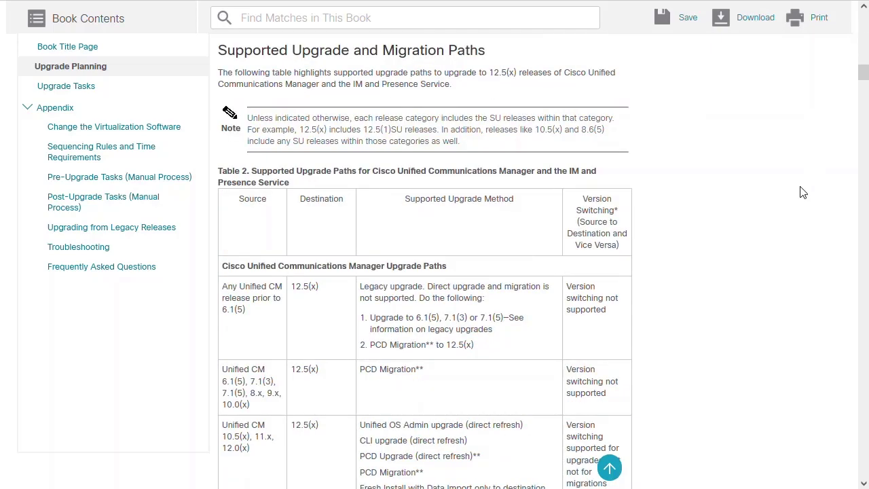
{"action": "left_click", "coordinate": [867, 23]}
{"action": "left_click", "coordinate": [865, 25]}
{"action": "left_click", "coordinate": [866, 24]}
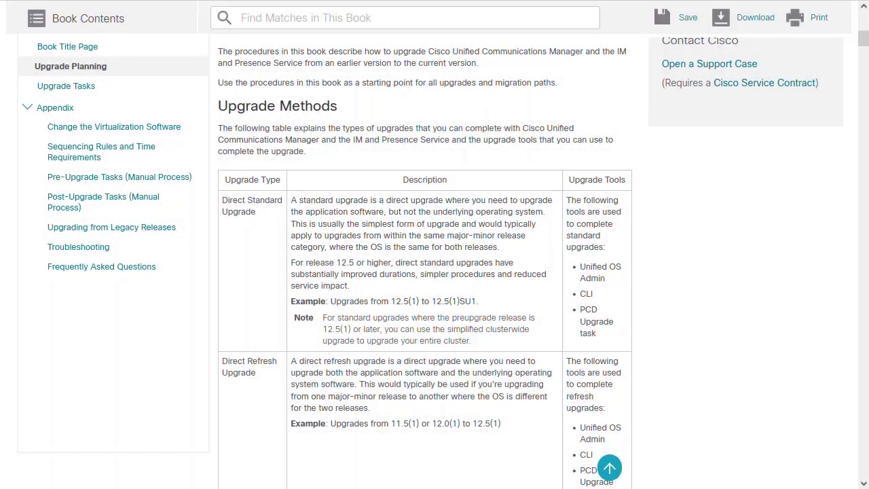
{"action": "scroll", "coordinate": [798, 222], "scroll_direction": "up", "scroll_amount": 8}
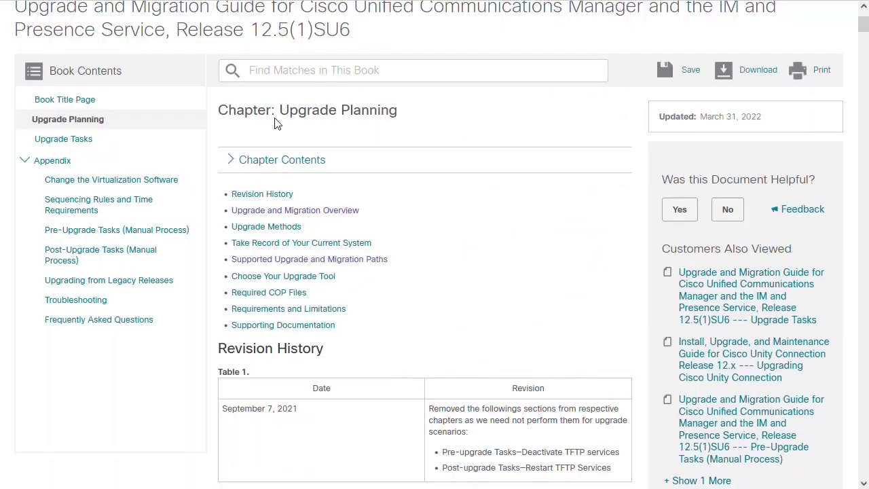
- Expand the chapter contents and read the Required COP Files table
{"action": "left_click", "coordinate": [230, 163]}
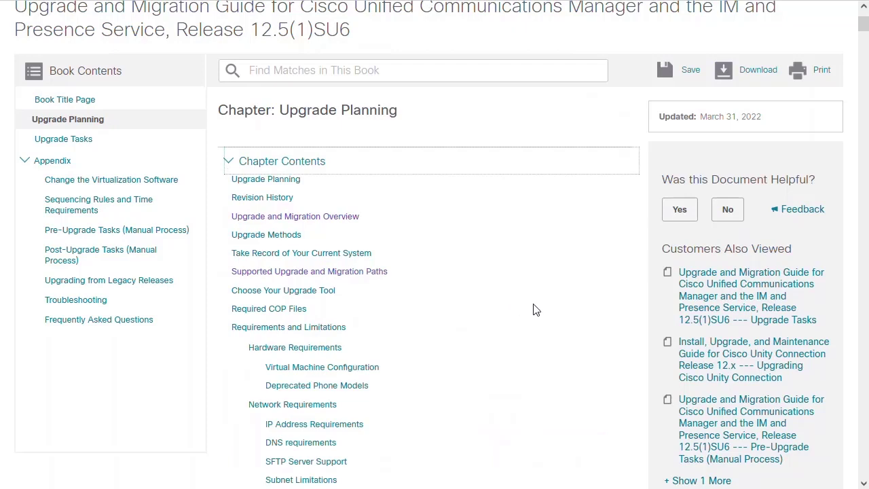
{"action": "scroll", "coordinate": [537, 311], "scroll_direction": "down", "scroll_amount": 3}
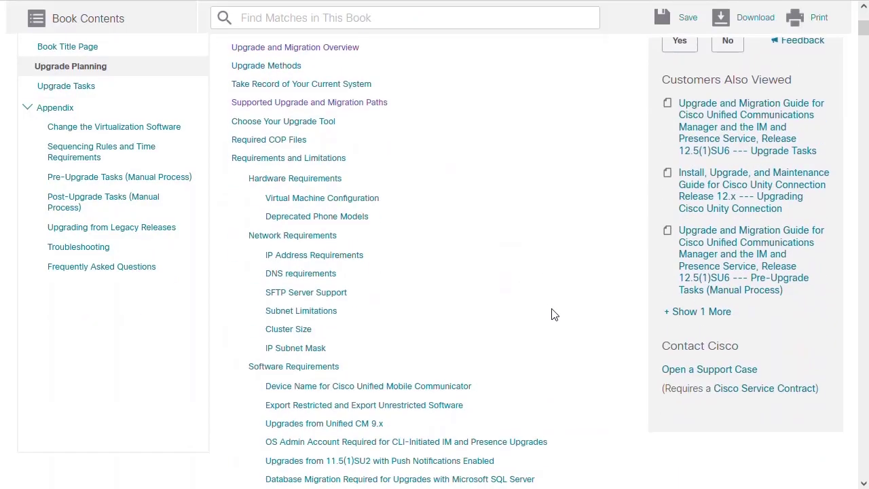
{"action": "left_click", "coordinate": [271, 141]}
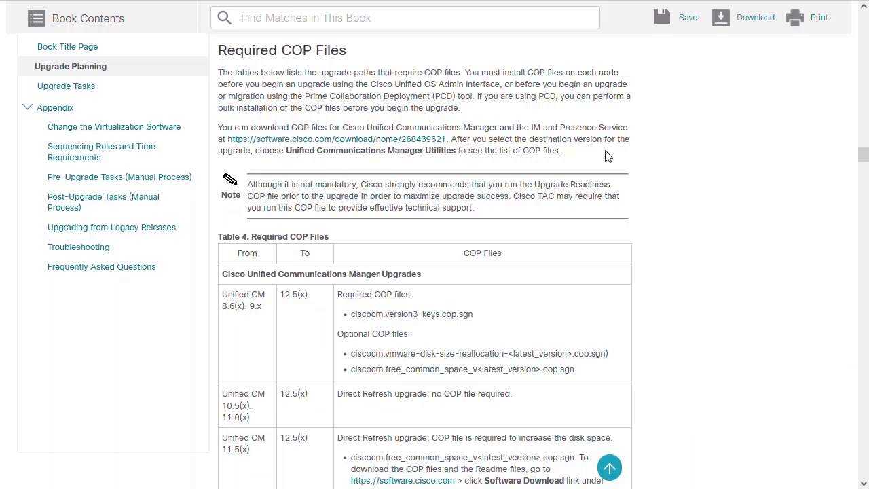
{"action": "scroll", "coordinate": [625, 177], "scroll_direction": "down", "scroll_amount": 5}
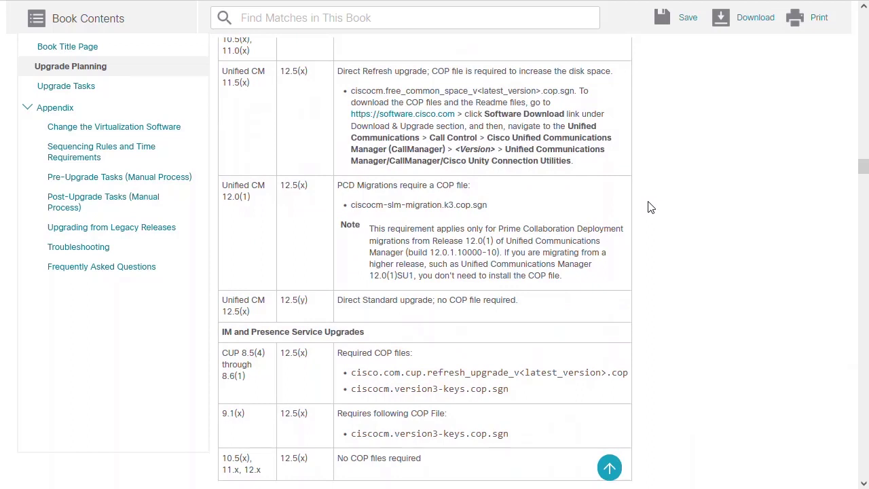
{"action": "scroll", "coordinate": [650, 206], "scroll_direction": "down", "scroll_amount": 3}
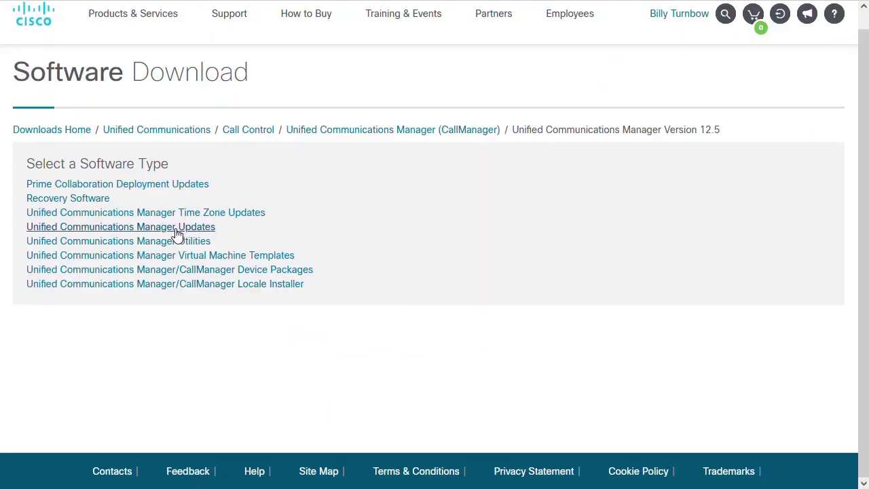
- Find the sha512sum signing-key COP file under Unified CM Utilities and open its Readme
{"action": "left_click", "coordinate": [175, 242]}
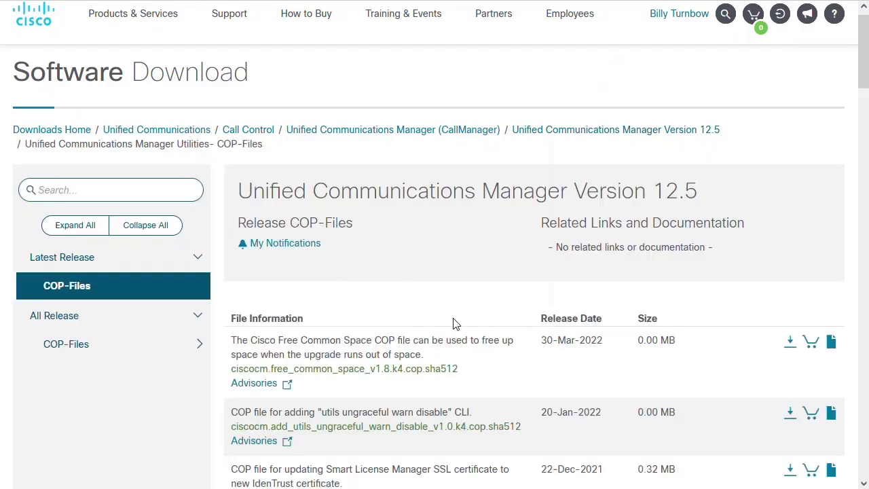
{"action": "key", "text": "ctrl+f"}
{"action": "type", "text": "signing"}
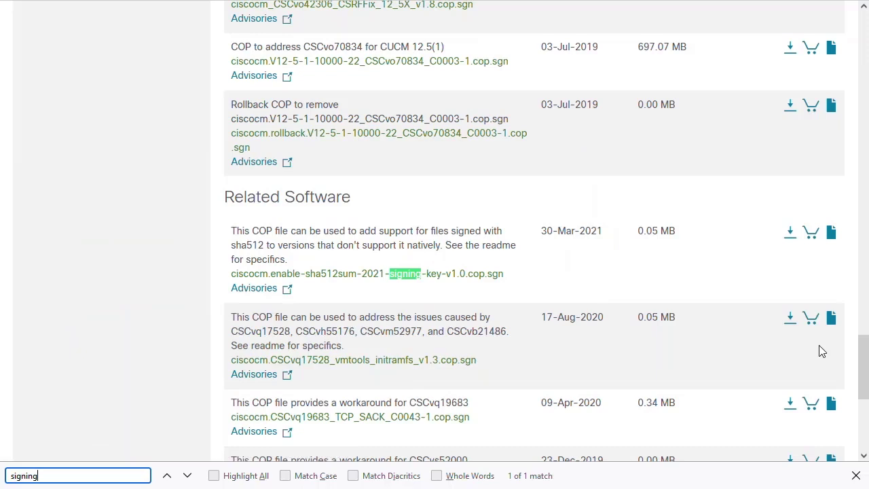
{"action": "left_click", "coordinate": [697, 343]}
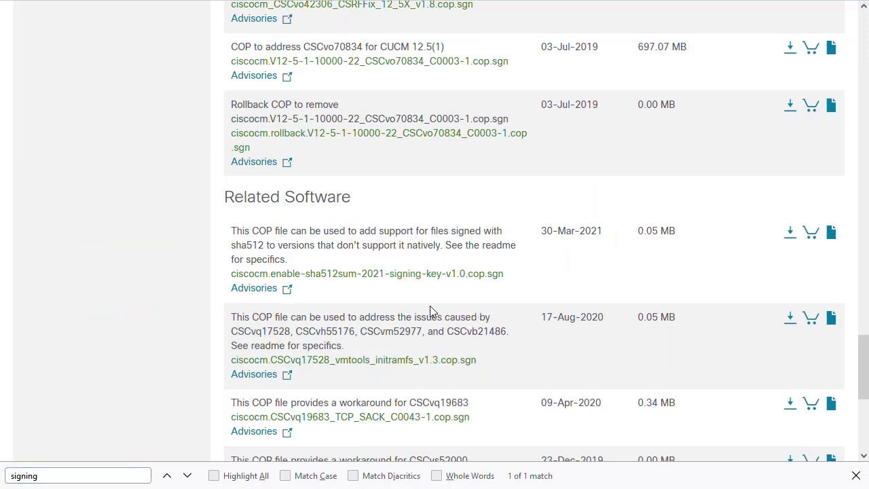
{"action": "left_click", "coordinate": [396, 276]}
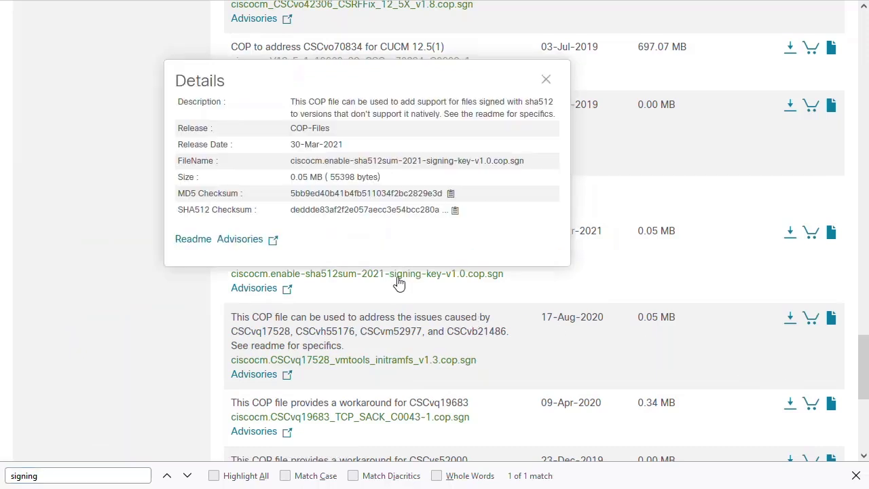
{"action": "left_click", "coordinate": [195, 242]}
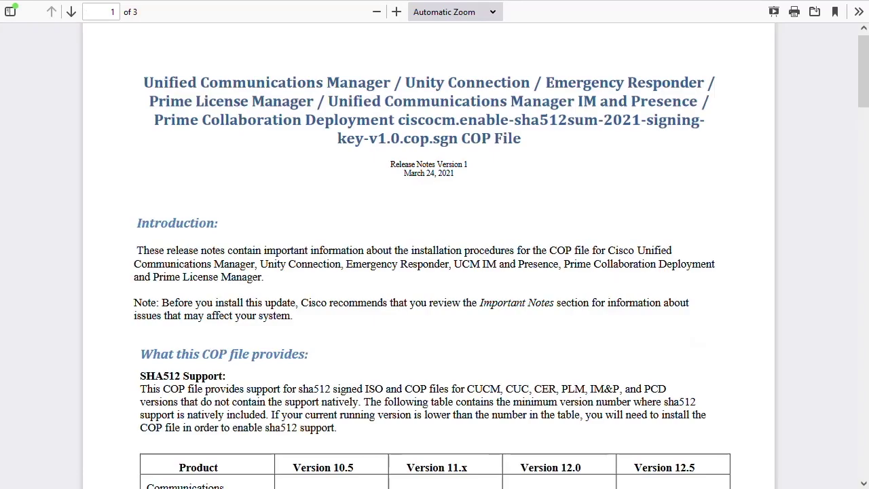
- Close the signing-key release notes PDF and return to the guide
{"action": "key", "text": "ctrl+w"}
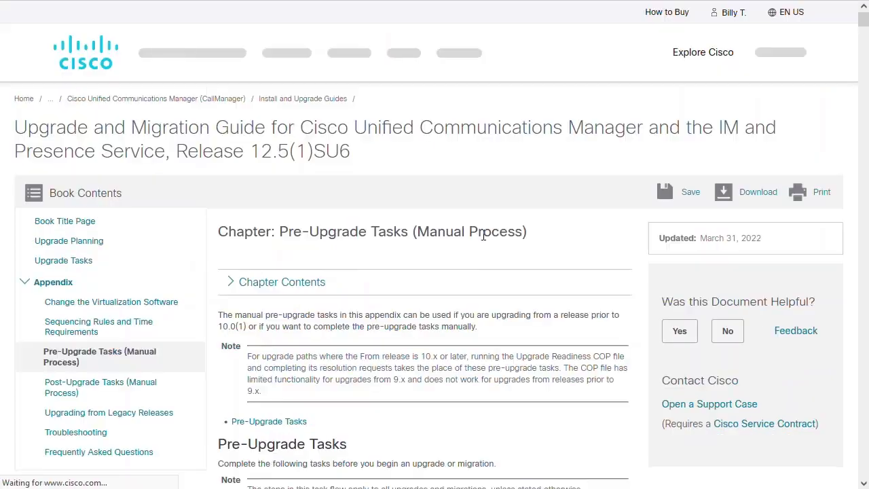
- Open the Run Upgrade Readiness COP File section and follow it to the COP download list
{"action": "scroll", "coordinate": [505, 237], "scroll_direction": "down", "scroll_amount": 3}
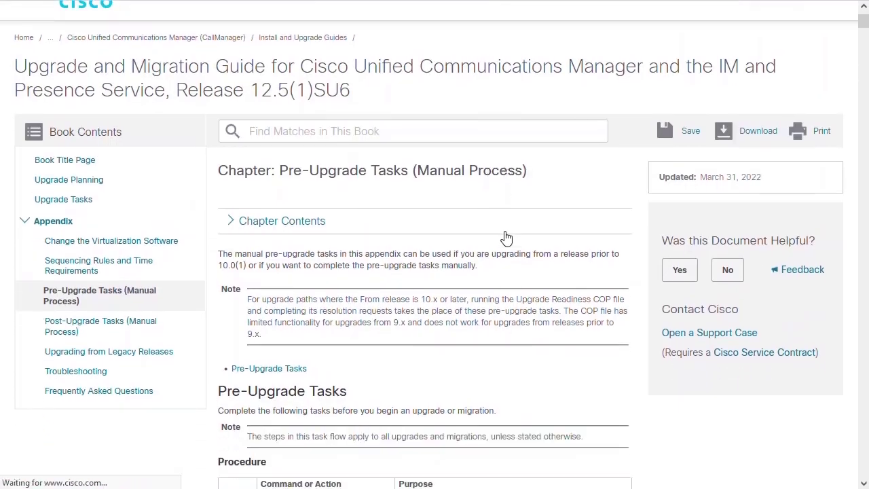
{"action": "scroll", "coordinate": [504, 237], "scroll_direction": "down", "scroll_amount": 3}
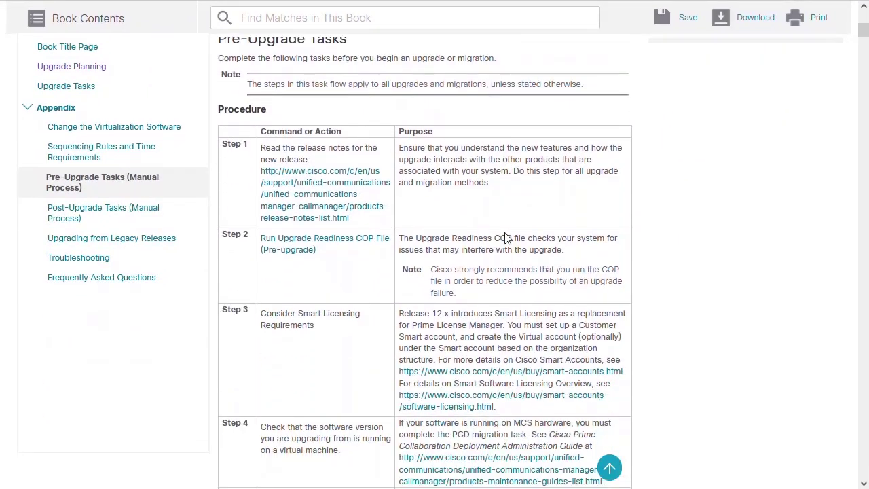
{"action": "left_click", "coordinate": [332, 240]}
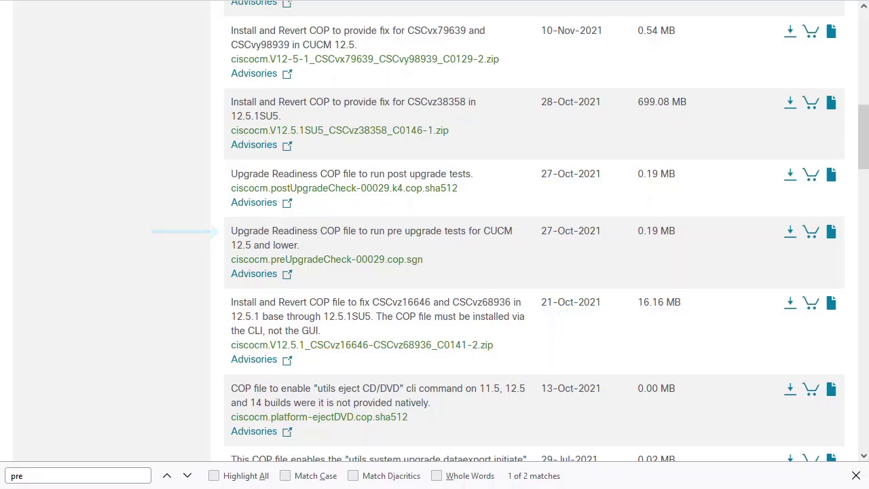
{"action": "left_click", "coordinate": [124, 476]}
- Search 'free' and check the details of ciscocm.free_common_space_v1.8.k4.cop.sha512
{"action": "type", "text": "free"}
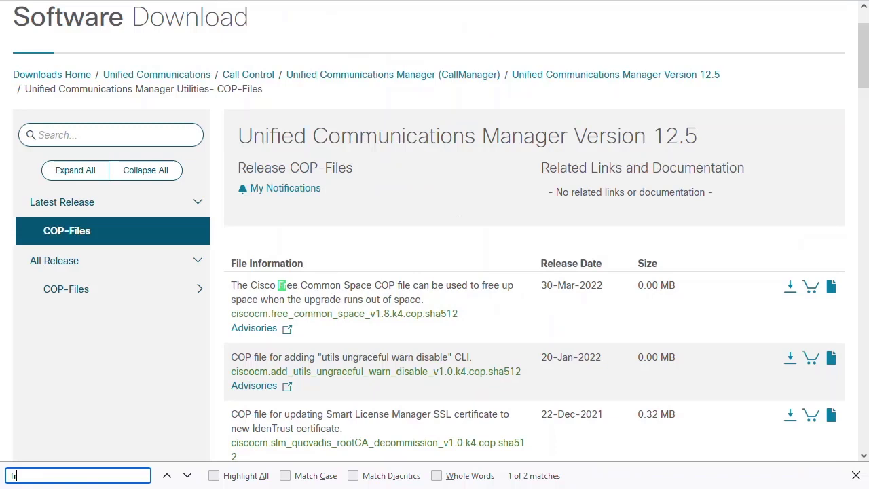
{"action": "left_click", "coordinate": [401, 301]}
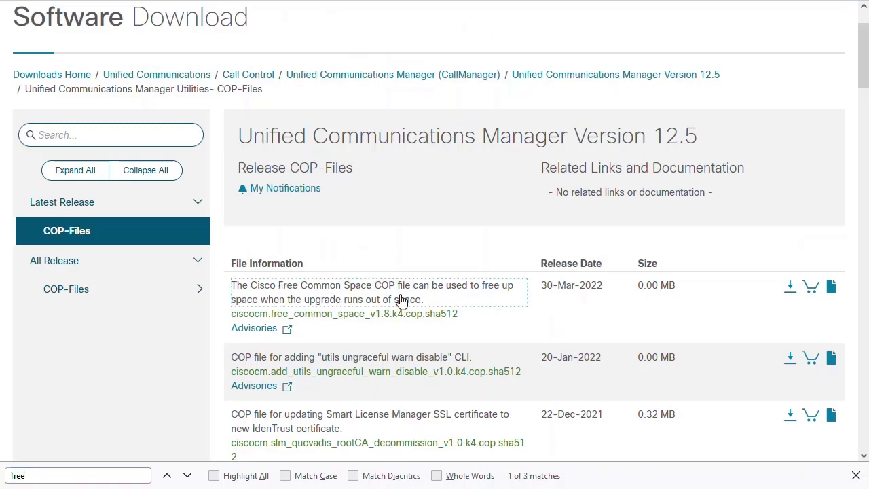
{"action": "left_click", "coordinate": [539, 330]}
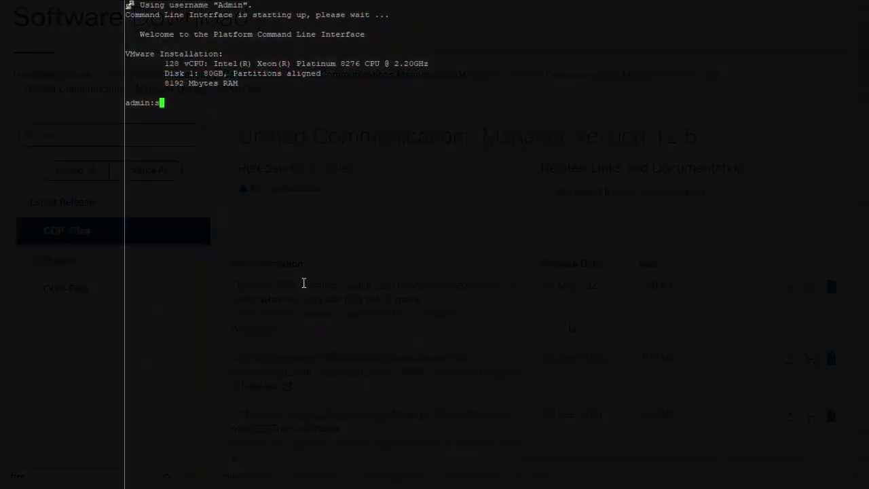
- Run 'show status' in the Platform CLI and review the readiness COP checklist
{"action": "type", "text": "show status"}
{"action": "key", "text": "Return"}
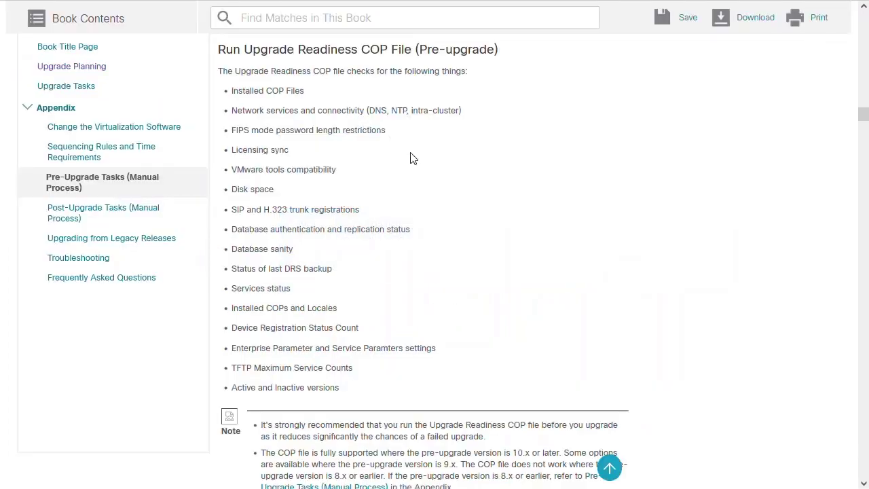
{"action": "left_click_drag", "start_coordinate": [864, 114], "coordinate": [865, 30]}
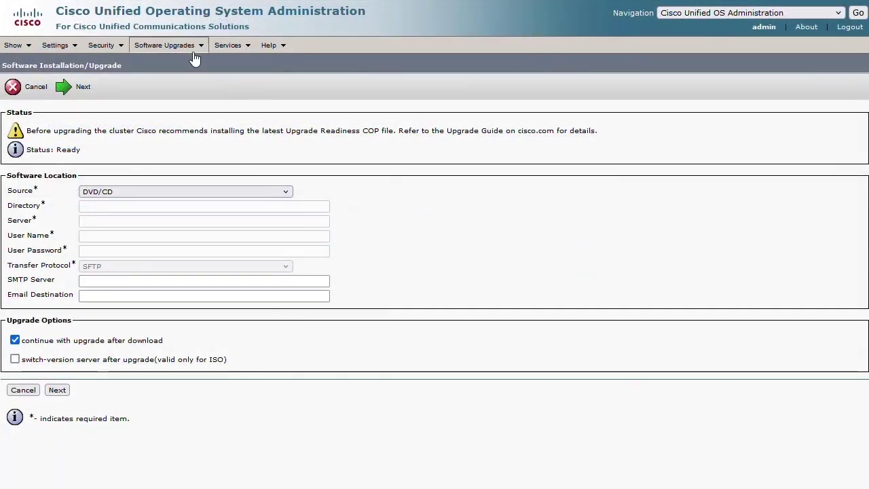
- List files on SFTP server 10.201.216.207 and install ciscocm.preUpgradeCheck-00029.cop.sgn
{"action": "mouse_move", "coordinate": [193, 47]}
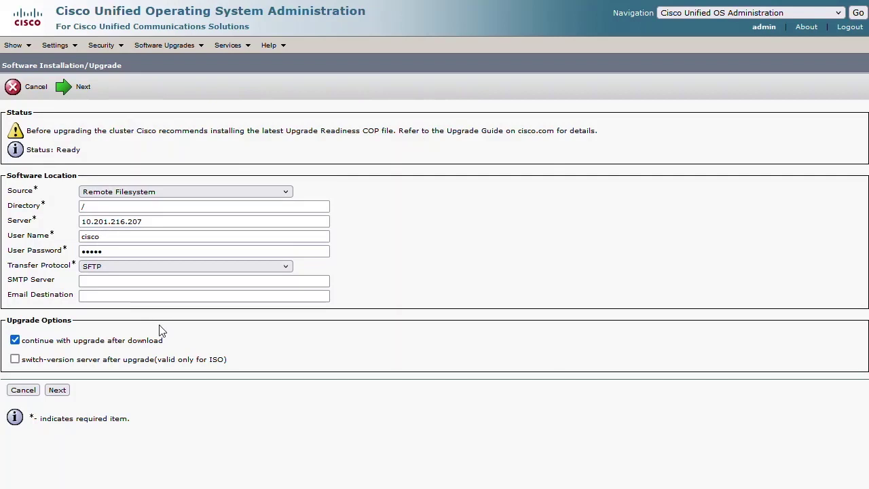
{"action": "left_click", "coordinate": [58, 393]}
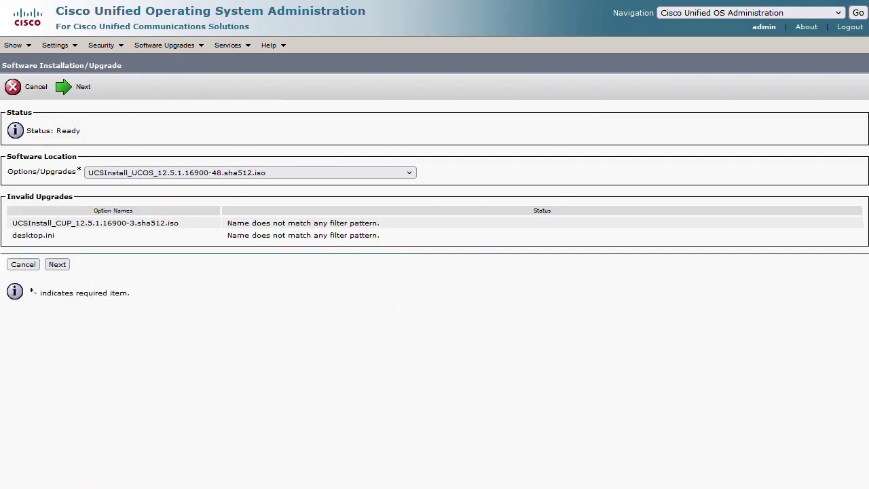
{"action": "left_click", "coordinate": [409, 173]}
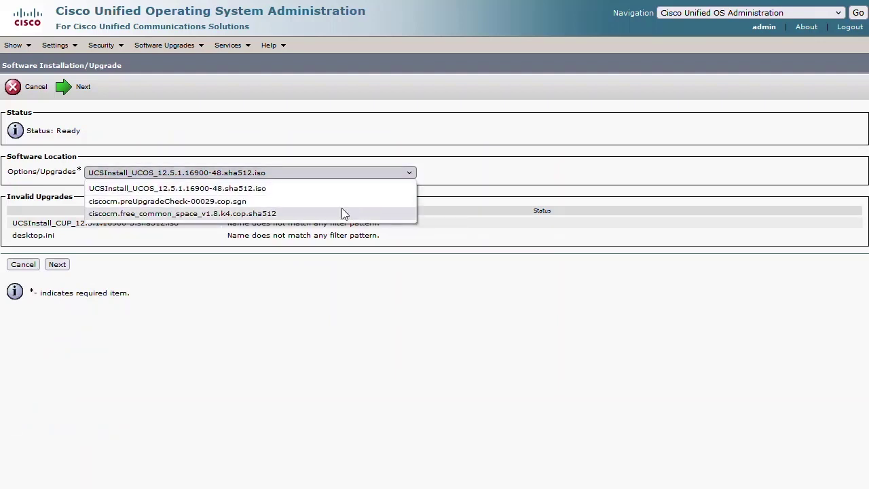
{"action": "left_click", "coordinate": [192, 203]}
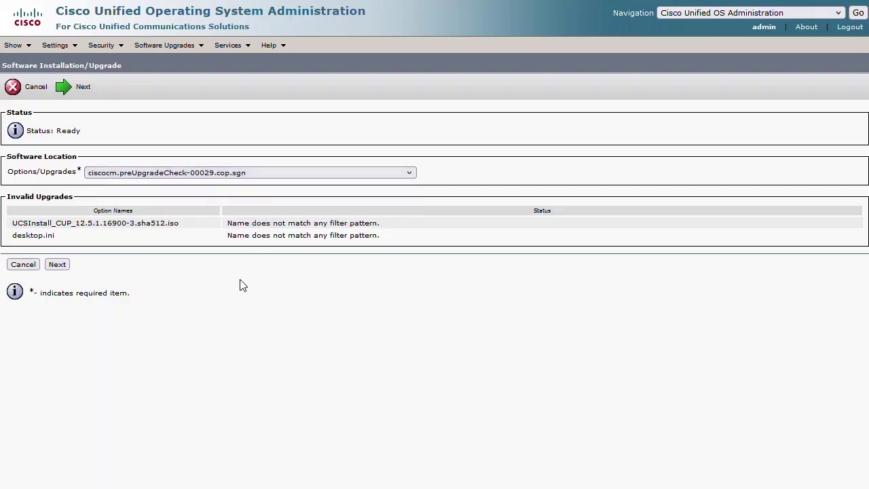
{"action": "left_click", "coordinate": [58, 266]}
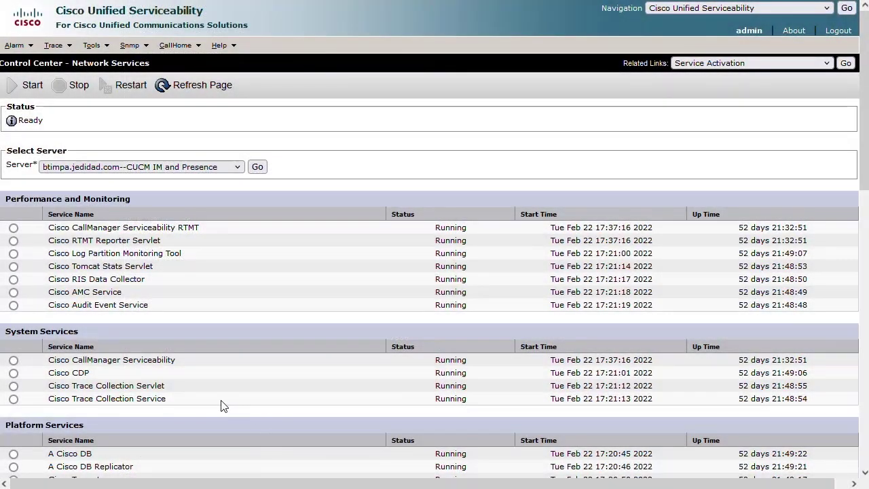
- Scroll through the Control Center – Network Services list in Serviceability
{"action": "scroll", "coordinate": [221, 406], "scroll_direction": "down", "scroll_amount": 5}
- Select Cisco Sync Agent and confirm every IM and Presence service shows Running
{"action": "left_click", "coordinate": [13, 346]}
{"action": "scroll", "coordinate": [87, 377], "scroll_direction": "down", "scroll_amount": 1}
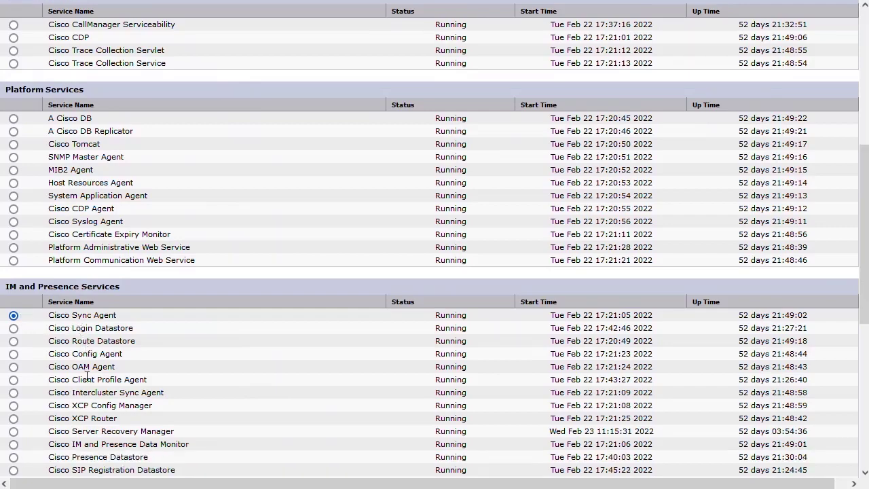
{"action": "scroll", "coordinate": [87, 376], "scroll_direction": "down", "scroll_amount": 6}
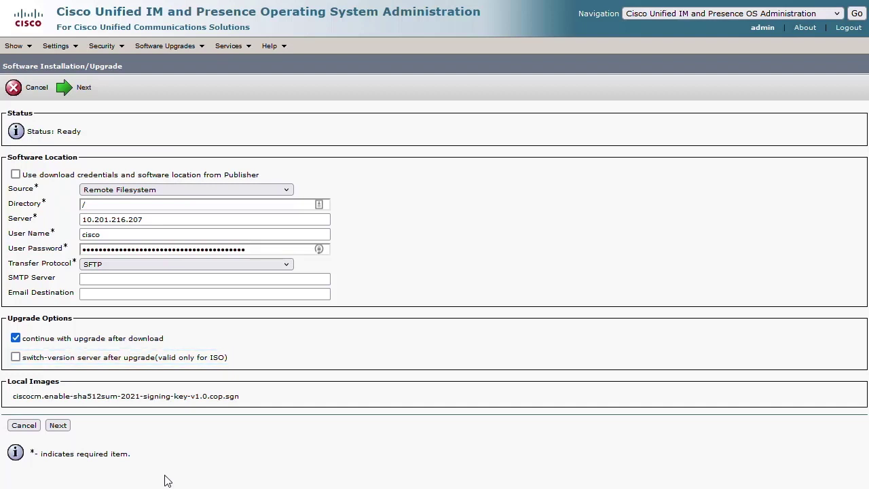
- Pick ciscocm.free_common_space_v1.8.k4.cop.sha512 from the remote server's upgrade files and install it
{"action": "left_click", "coordinate": [58, 428]}
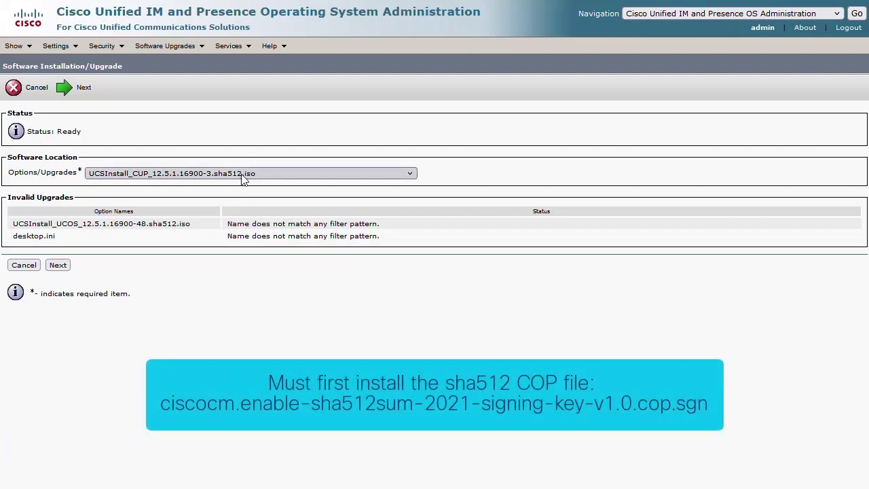
{"action": "left_click", "coordinate": [223, 174]}
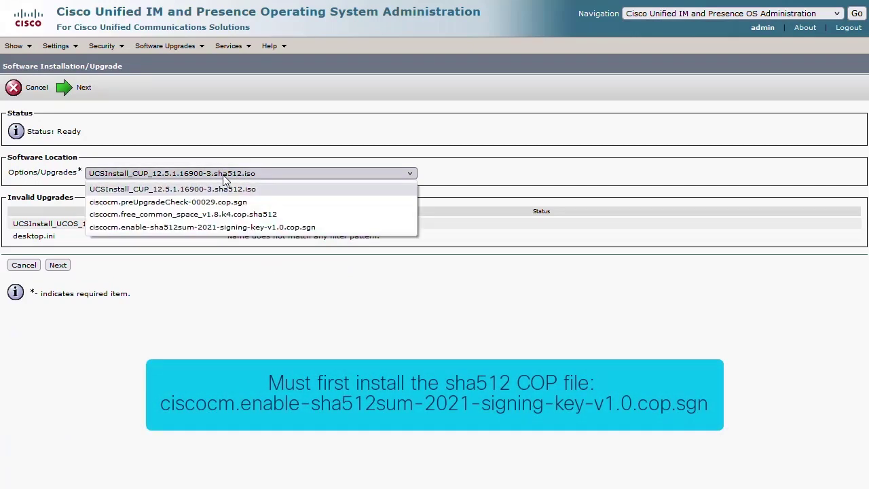
{"action": "left_click", "coordinate": [220, 214]}
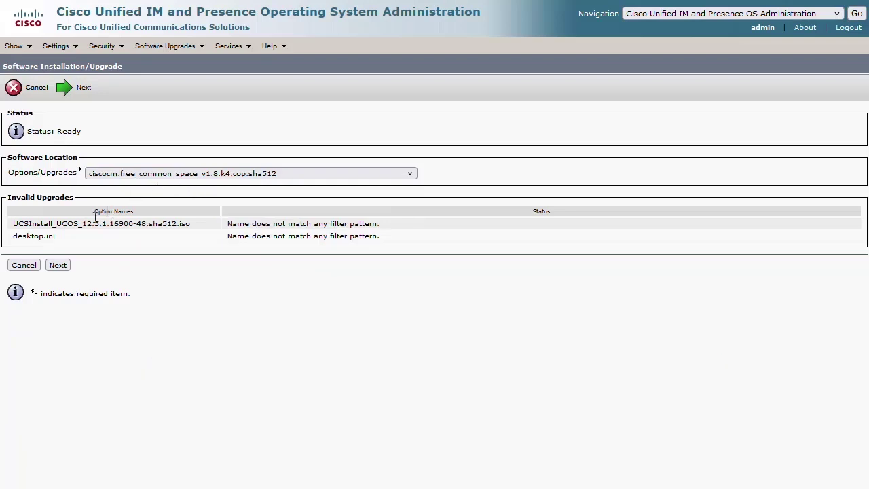
{"action": "left_click", "coordinate": [57, 267]}
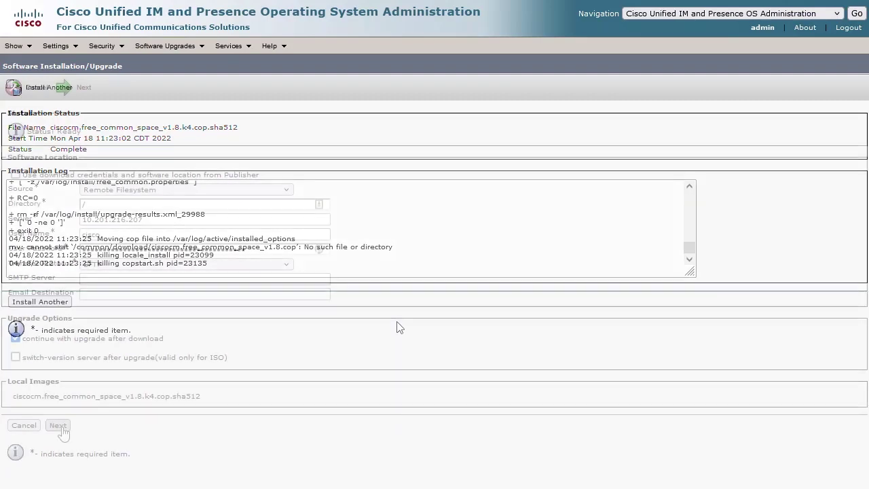
- Start another install using UCSInstall_CUP_12.5.1.16900-3.sha512.iso to upgrade IM and Presence to 12.5
{"action": "left_click", "coordinate": [57, 432]}
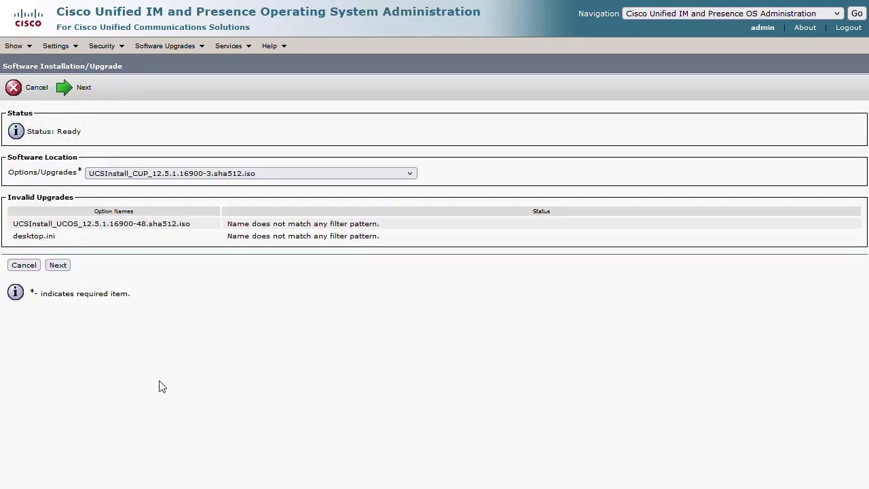
{"action": "left_click", "coordinate": [64, 272]}
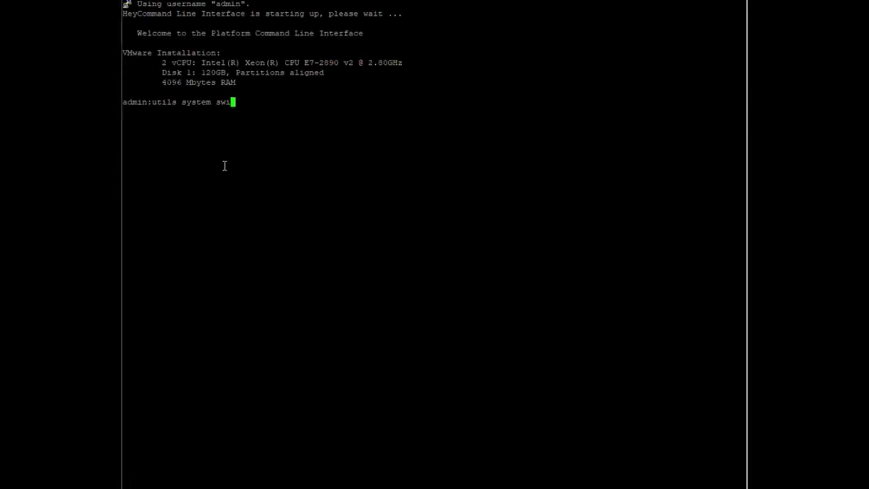
- Run 'utils system switch-version' and confirm 'yes' to switch to inactive version 12.5.1.16900-48
{"action": "key", "text": "Tab"}
{"action": "key", "text": "Return"}
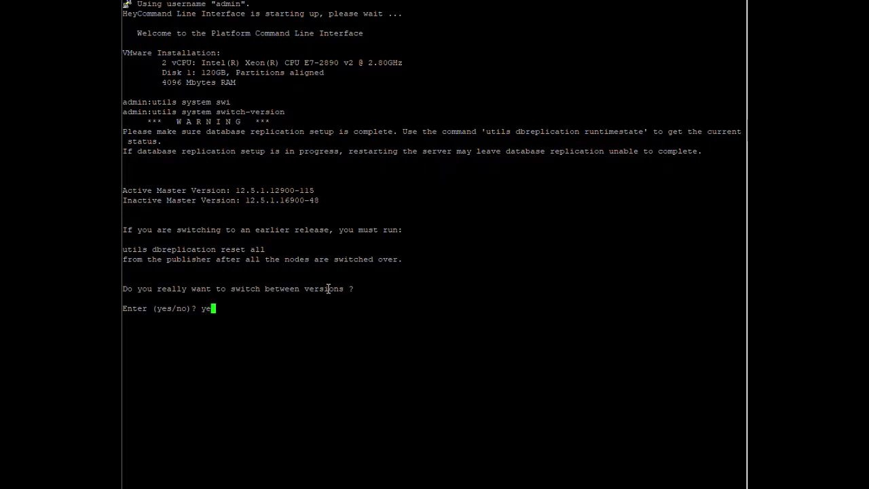
{"action": "type", "text": "yes"}
{"action": "key", "text": "Return"}
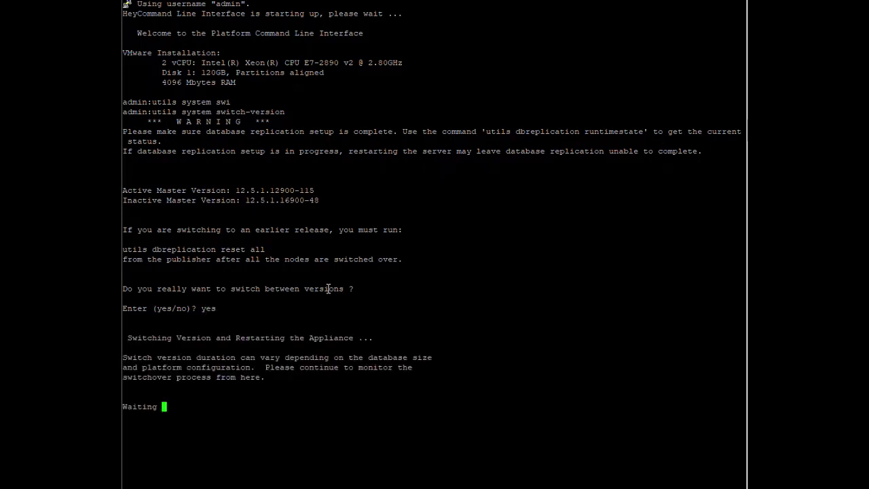